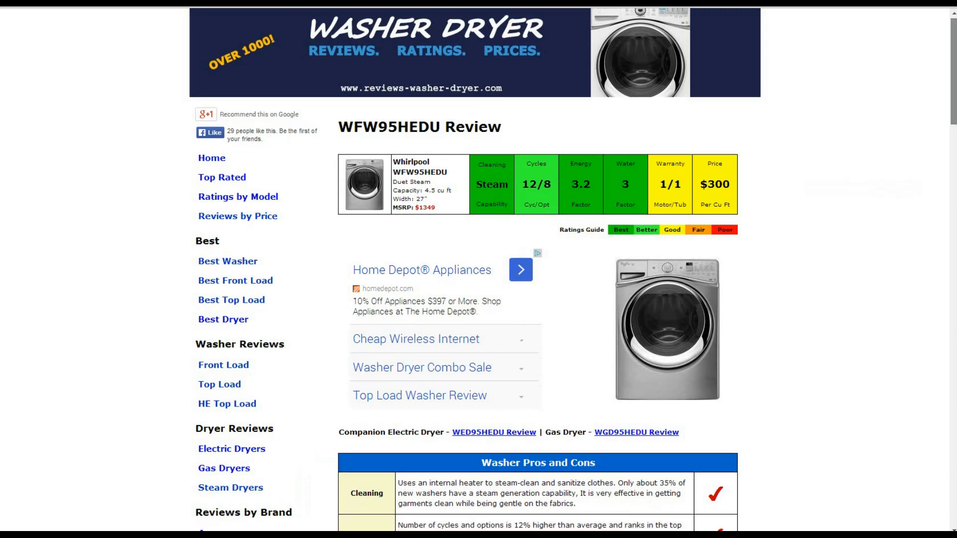
pyautogui.moveTo(953, 67); pyautogui.dragTo(954, 85)
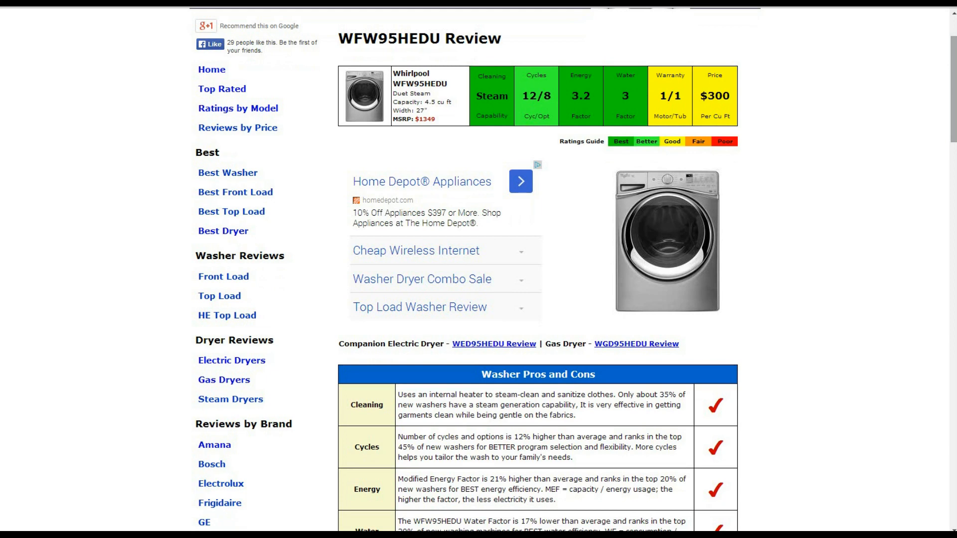
pyautogui.scroll(-1, 479, 270)
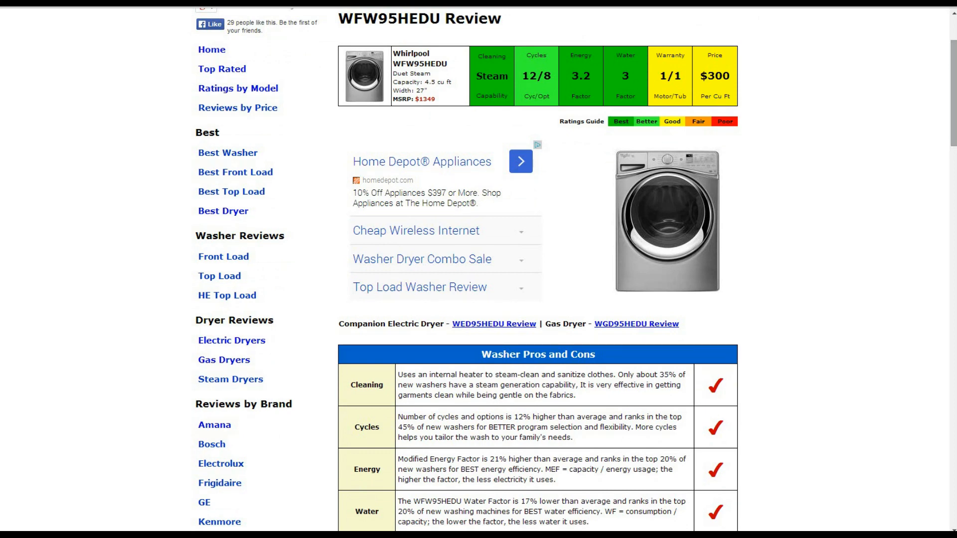
pyautogui.scroll(-1, 538, 269)
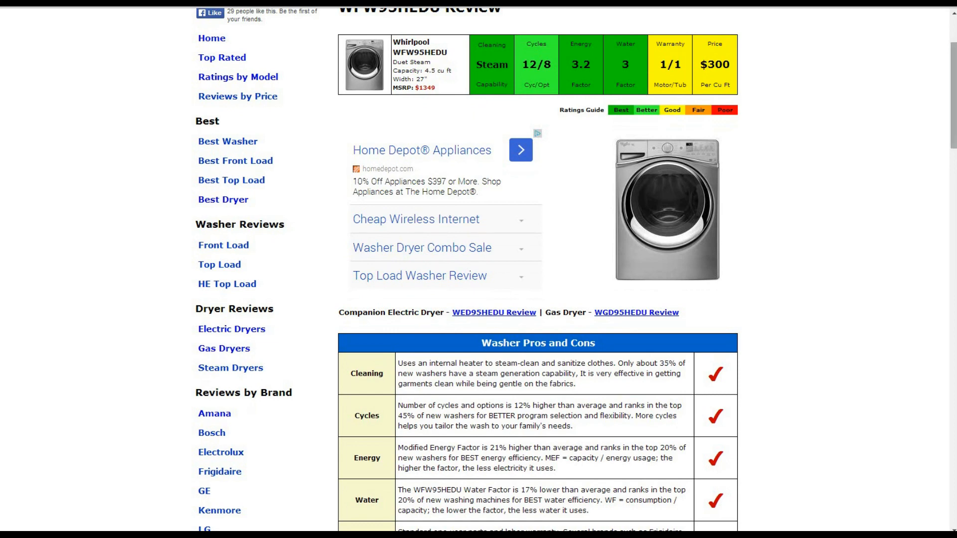
pyautogui.scroll(-2, 538, 270)
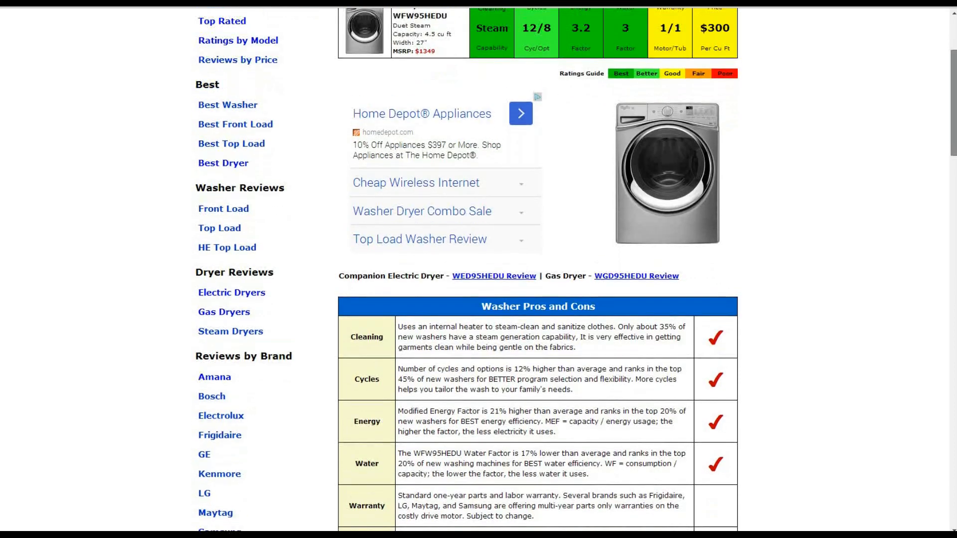
pyautogui.scroll(1, 539, 270)
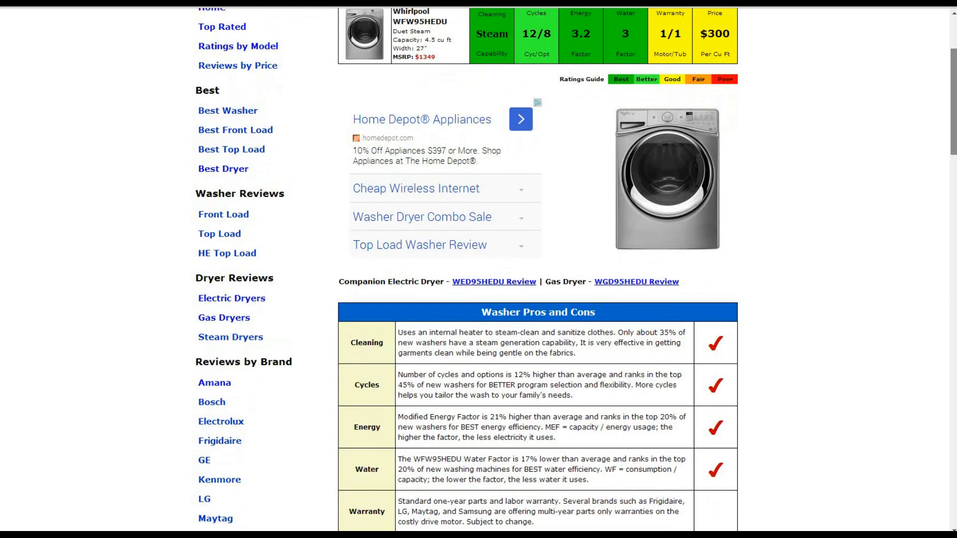
pyautogui.scroll(-2, 539, 269)
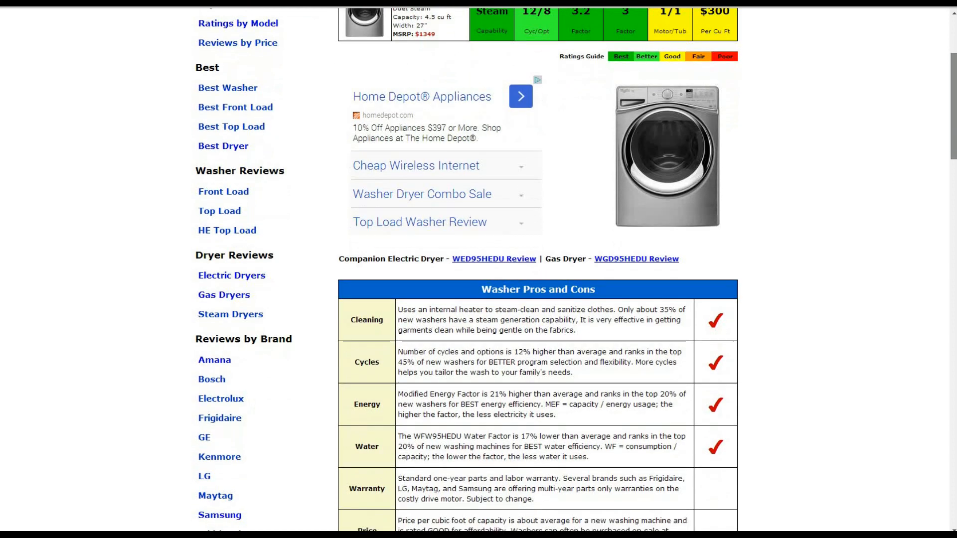
pyautogui.scroll(-2, 539, 269)
pyautogui.scroll(-8, 538, 269)
pyautogui.scroll(-1, 539, 269)
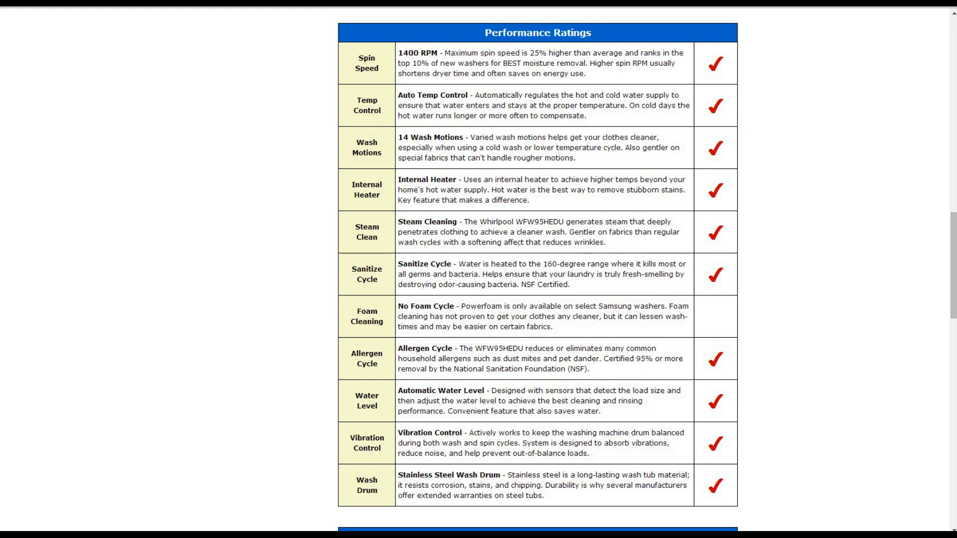
pyautogui.scroll(-8, 537, 270)
pyautogui.scroll(-8, 538, 269)
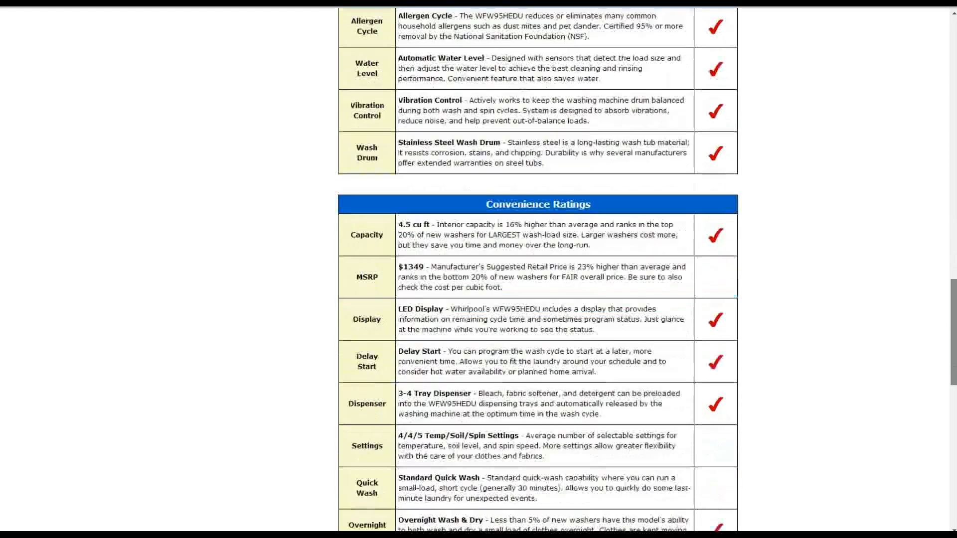
pyautogui.scroll(-1, 538, 269)
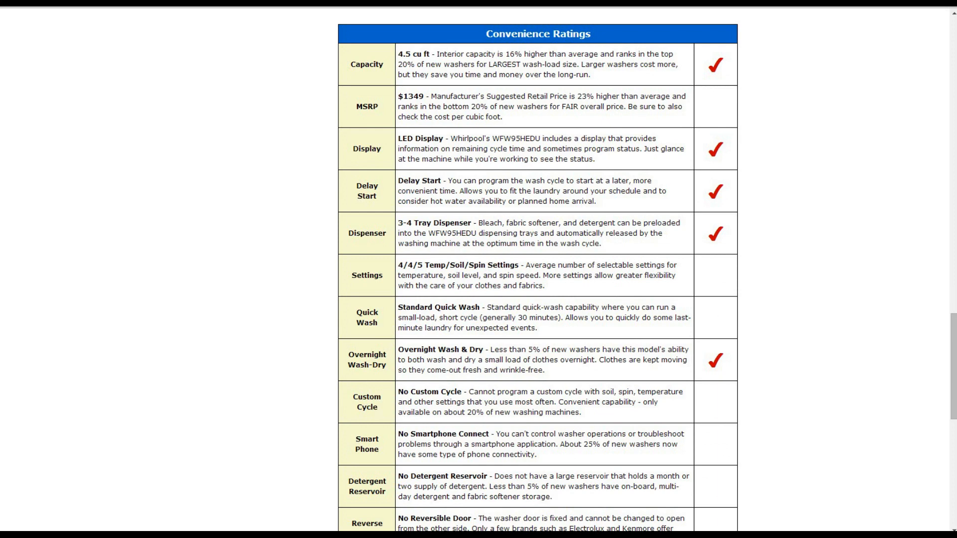
pyautogui.scroll(-3, 538, 269)
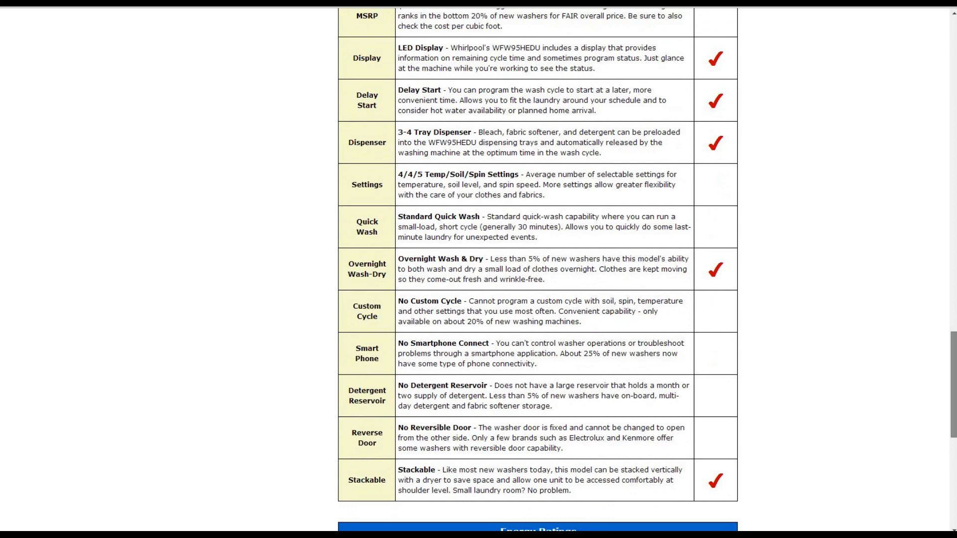
pyautogui.scroll(-2, 539, 299)
pyautogui.scroll(-1, 538, 300)
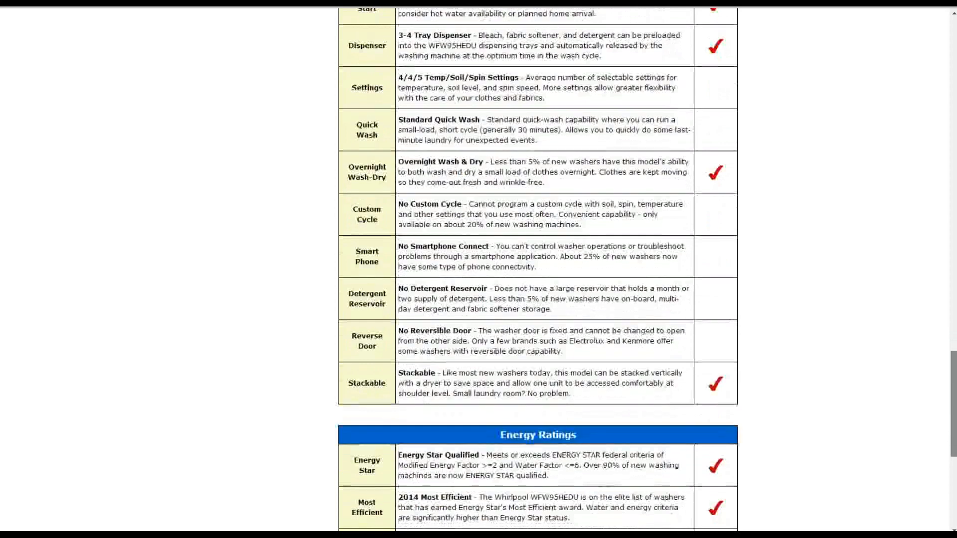
pyautogui.scroll(-1, 538, 299)
pyautogui.scroll(-2, 538, 300)
pyautogui.scroll(-2, 538, 299)
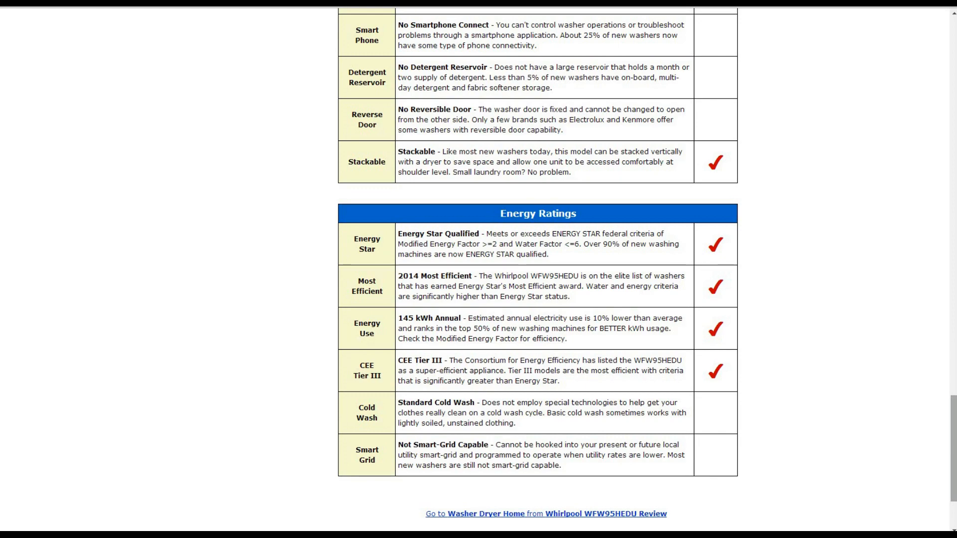
pyautogui.scroll(15, 538, 269)
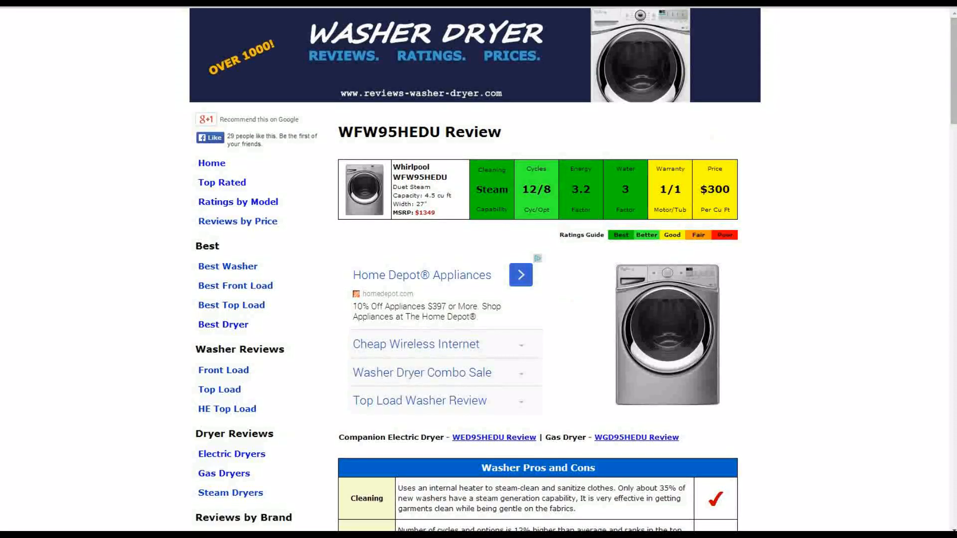
# - Return to the site's home page from the sidebar Home link
pyautogui.click(212, 163)
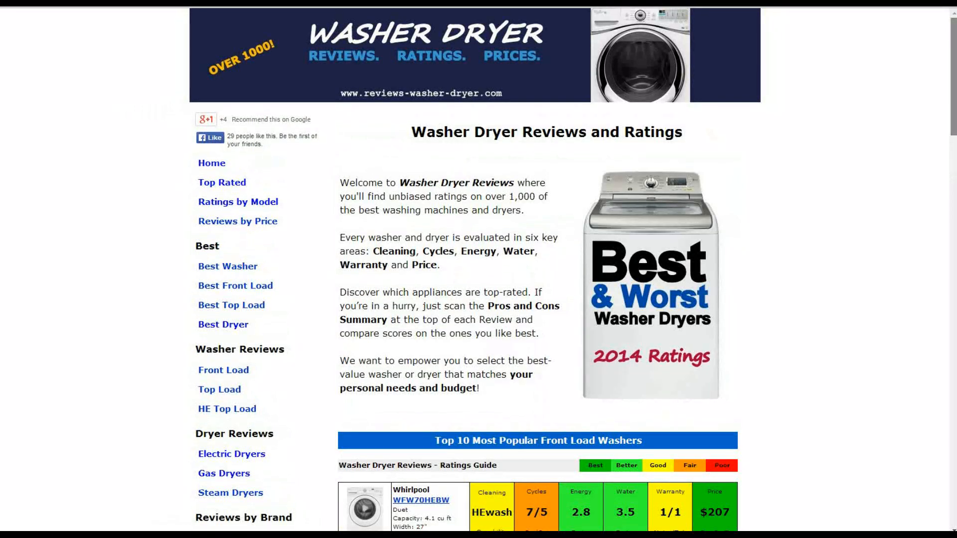
pyautogui.scroll(-4, 538, 269)
pyautogui.scroll(3, 539, 269)
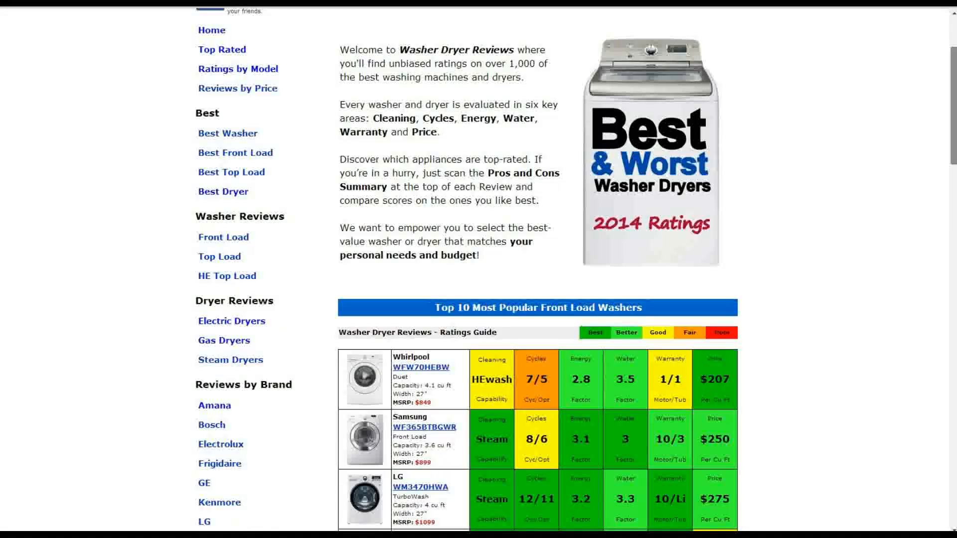
pyautogui.click(221, 67)
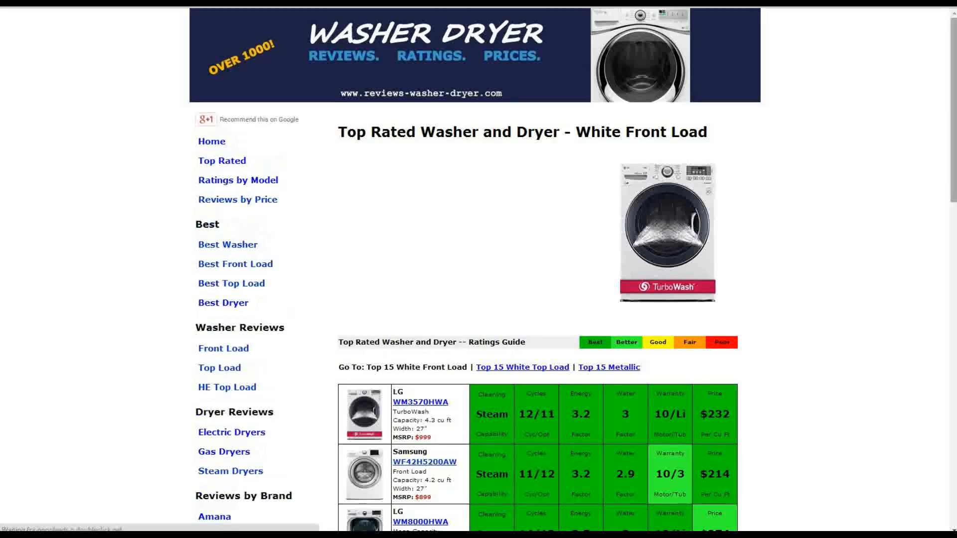
pyautogui.scroll(-3, 538, 269)
pyautogui.scroll(-1, 539, 269)
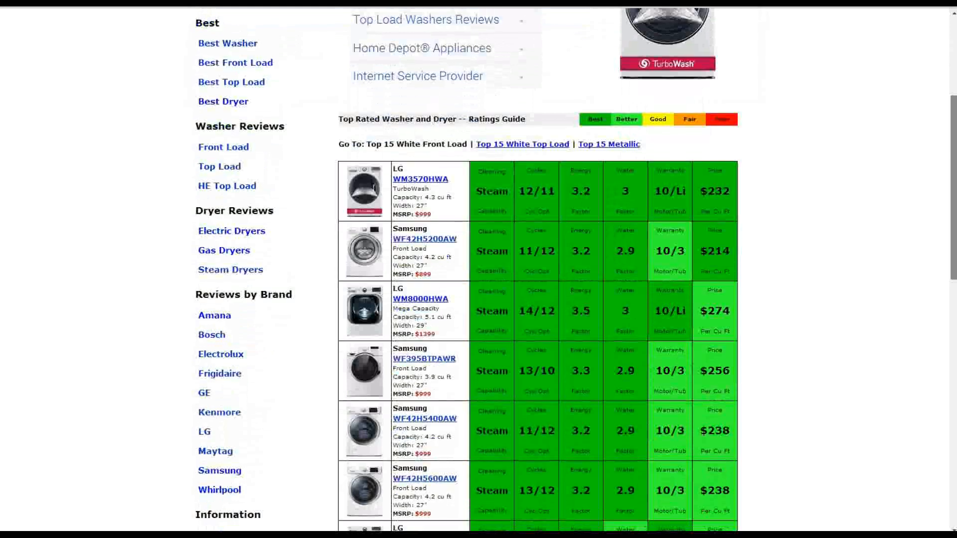
pyautogui.scroll(2, 539, 269)
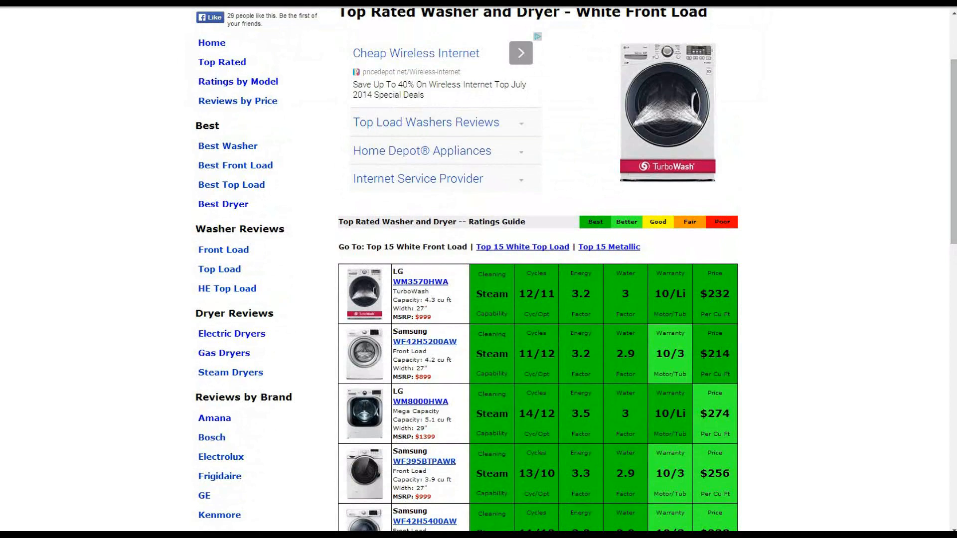
pyautogui.scroll(-2, 539, 299)
pyautogui.scroll(-2, 539, 299)
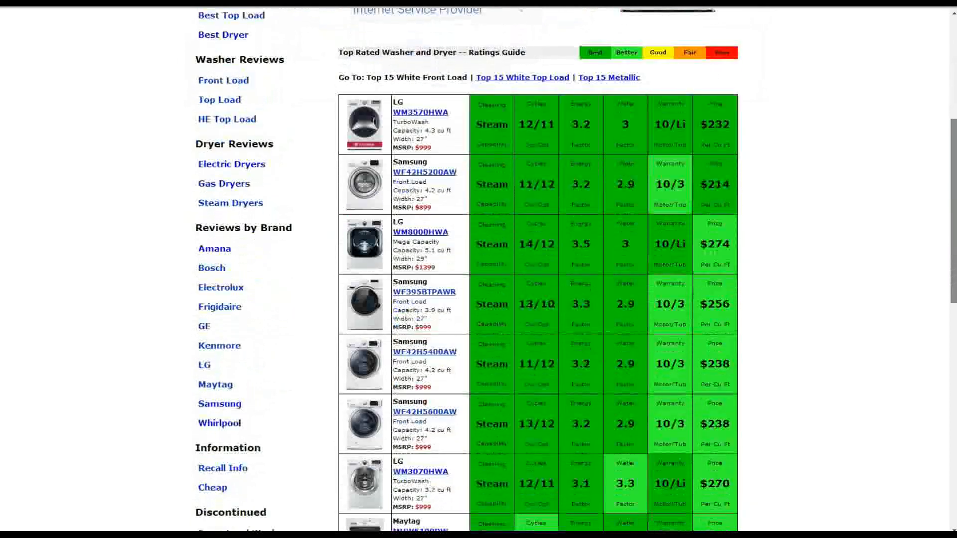
pyautogui.scroll(-2, 539, 299)
pyautogui.scroll(-2, 538, 300)
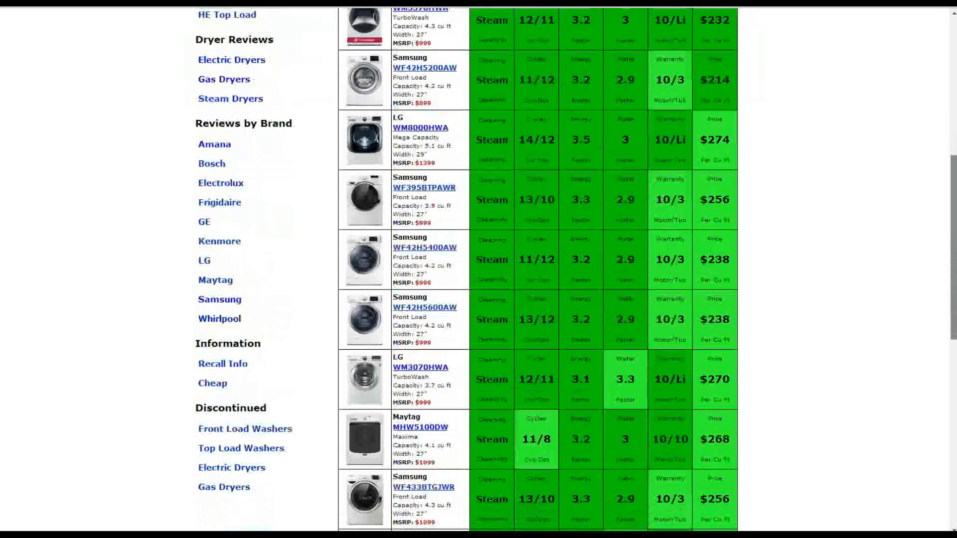
pyautogui.scroll(5, 539, 299)
pyautogui.scroll(5, 539, 300)
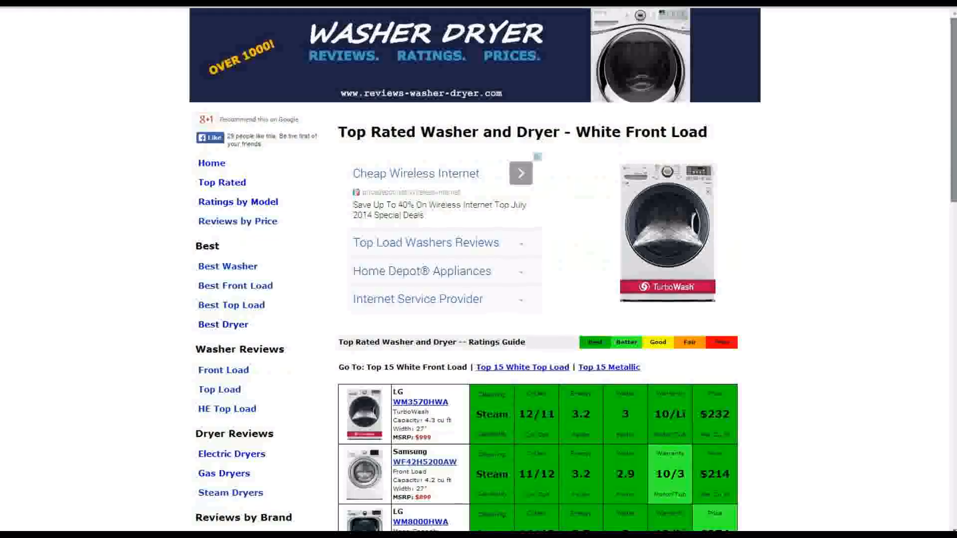